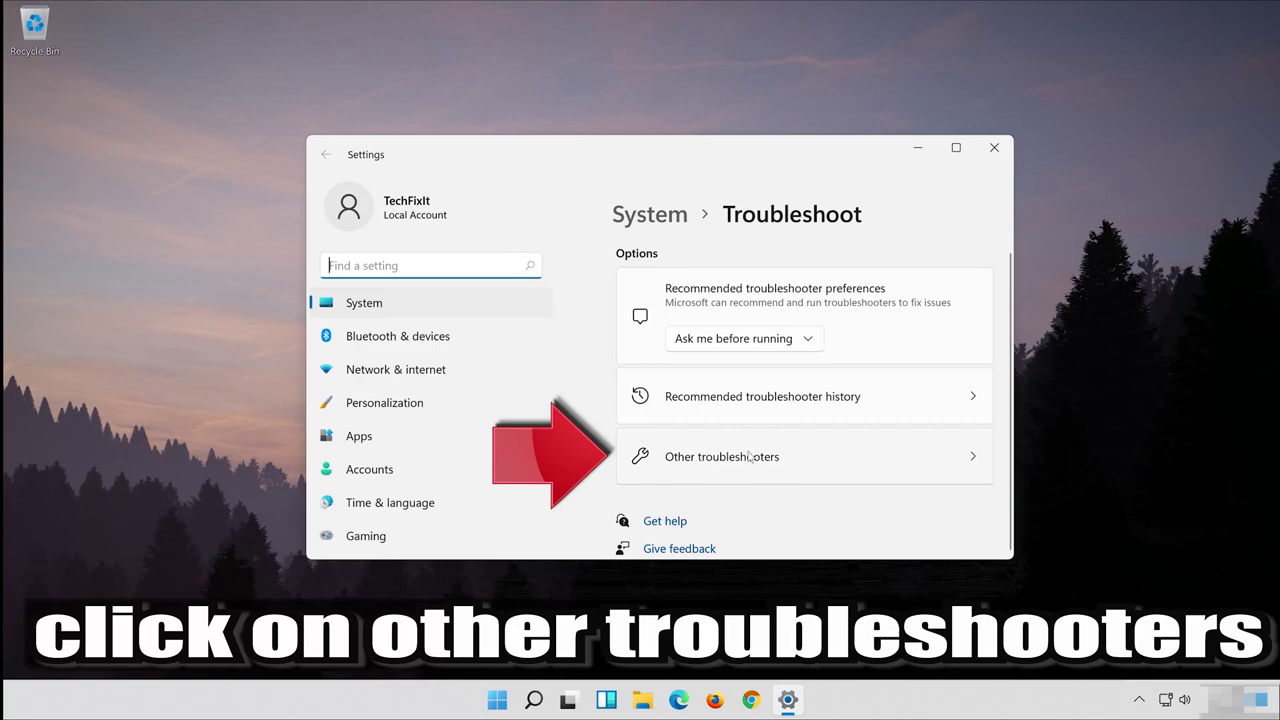
- Run the Recording Audio troubleshooter from the other troubleshooters list
{"action": "left_click", "coordinate": [972, 456]}
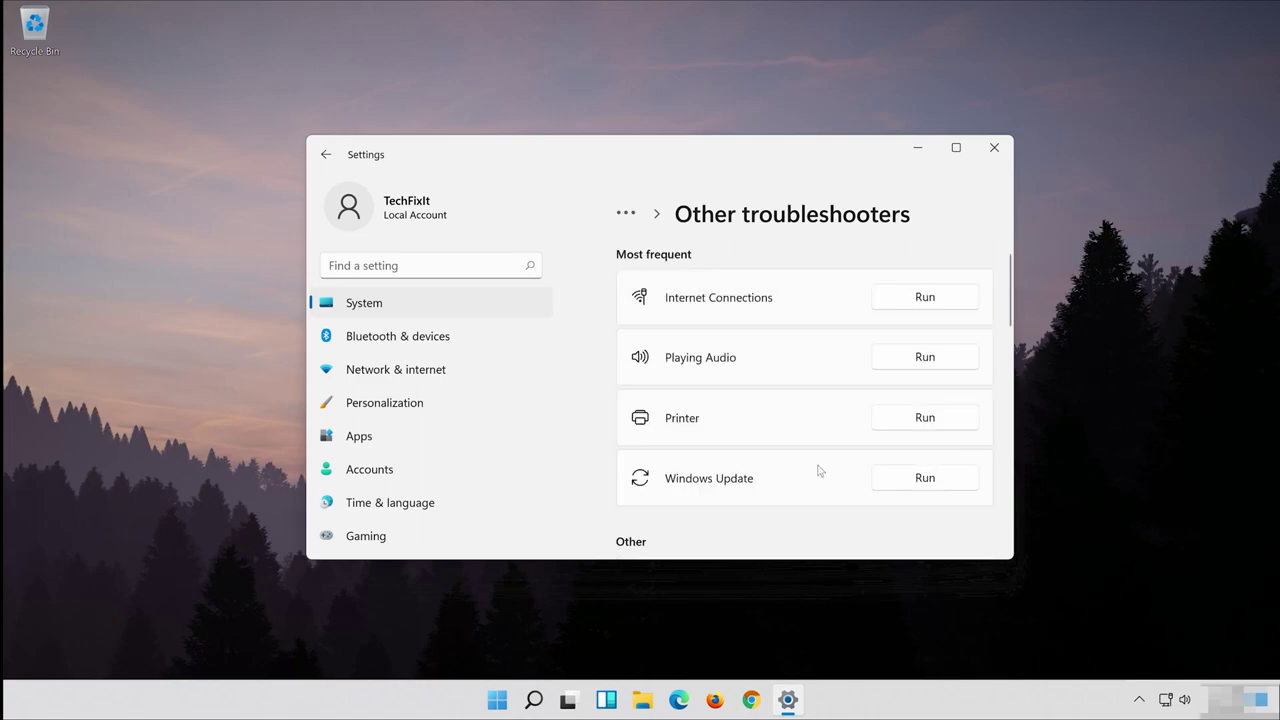
{"action": "scroll", "coordinate": [842, 470], "scroll_direction": "down", "scroll_amount": 5}
{"action": "scroll", "coordinate": [812, 469], "scroll_direction": "down", "scroll_amount": 6}
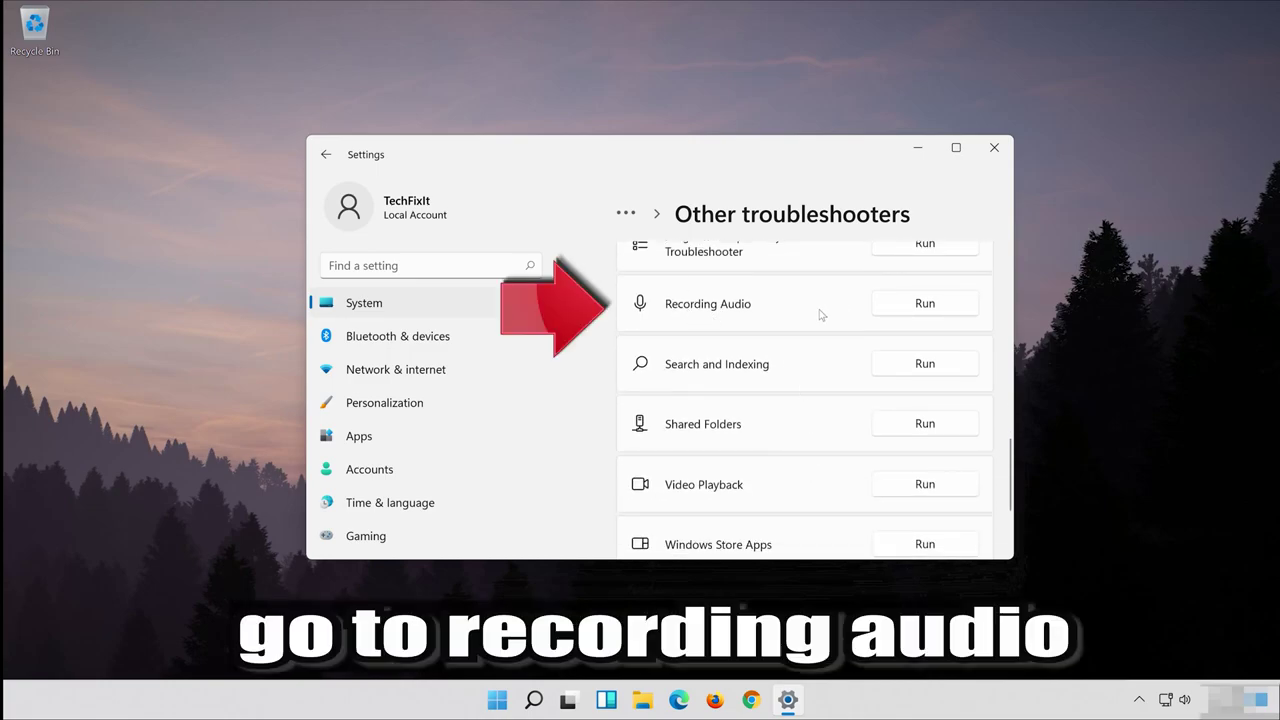
{"action": "left_click", "coordinate": [925, 303]}
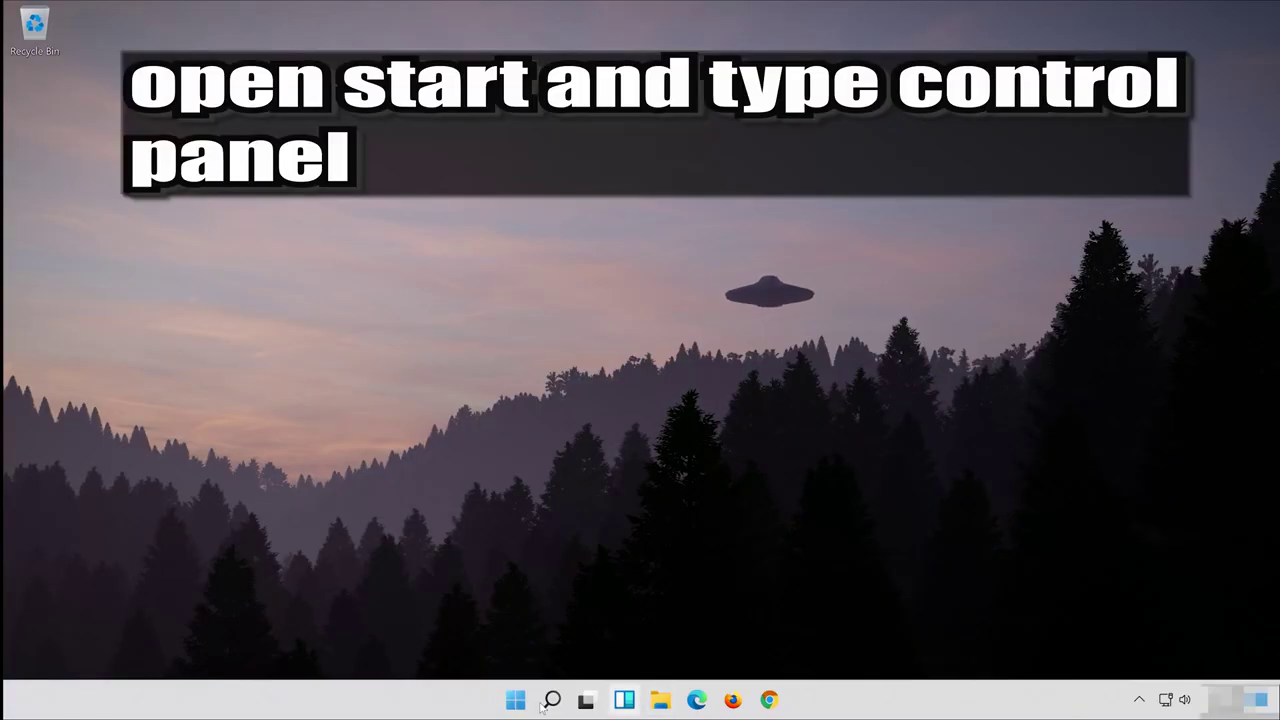
- Find and open Control Panel, and bring up the Sound settings under Hardware and Sound
{"action": "left_click", "coordinate": [542, 705]}
{"action": "type", "text": "control panel"}
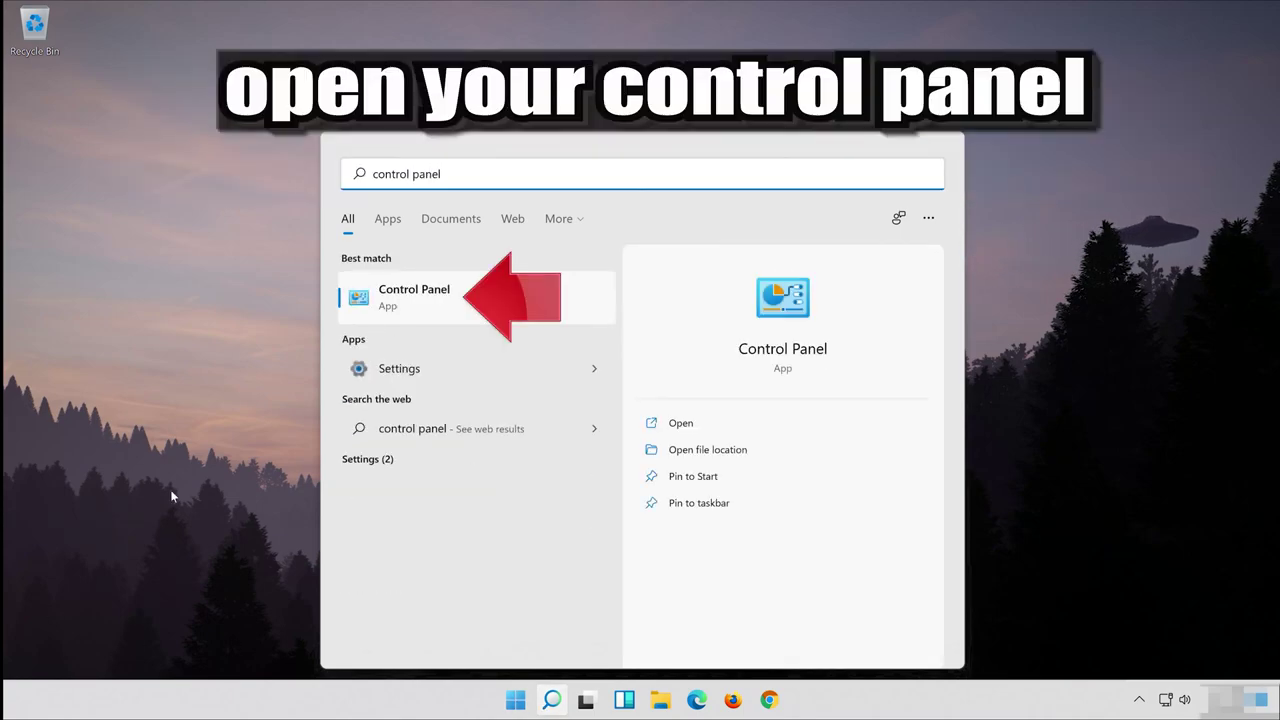
{"action": "key", "text": "Return"}
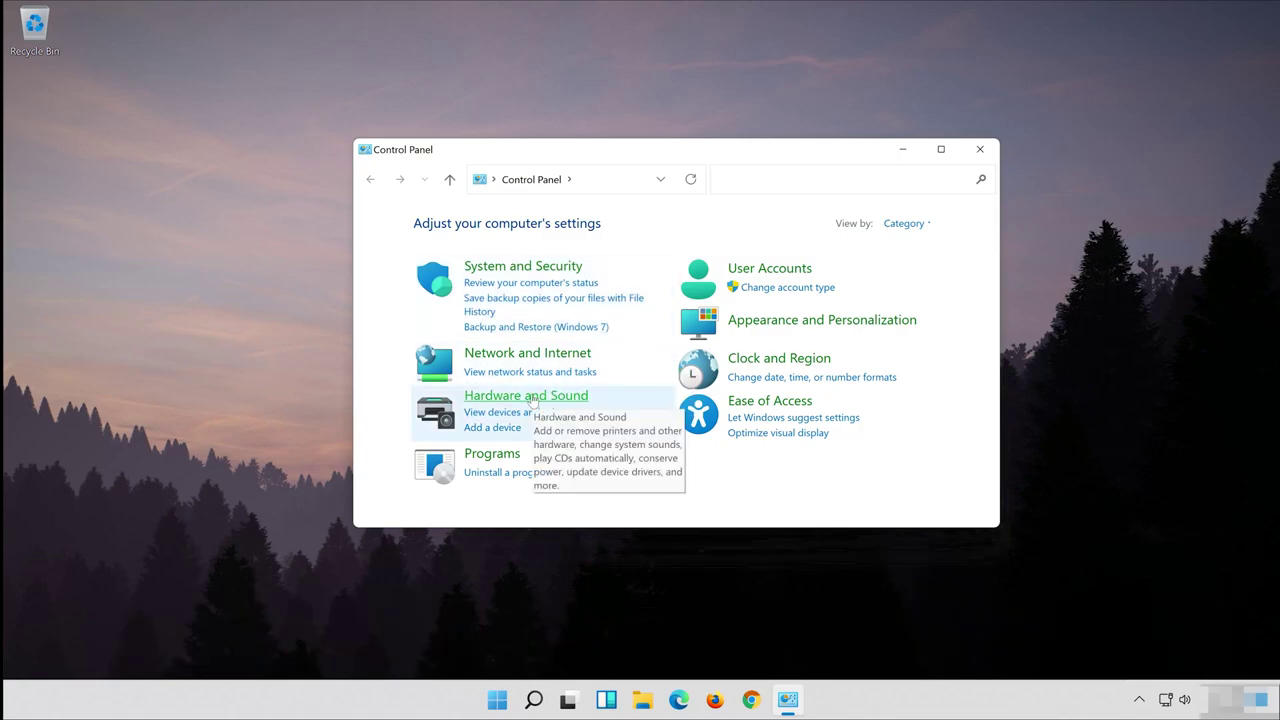
{"action": "left_click", "coordinate": [531, 397]}
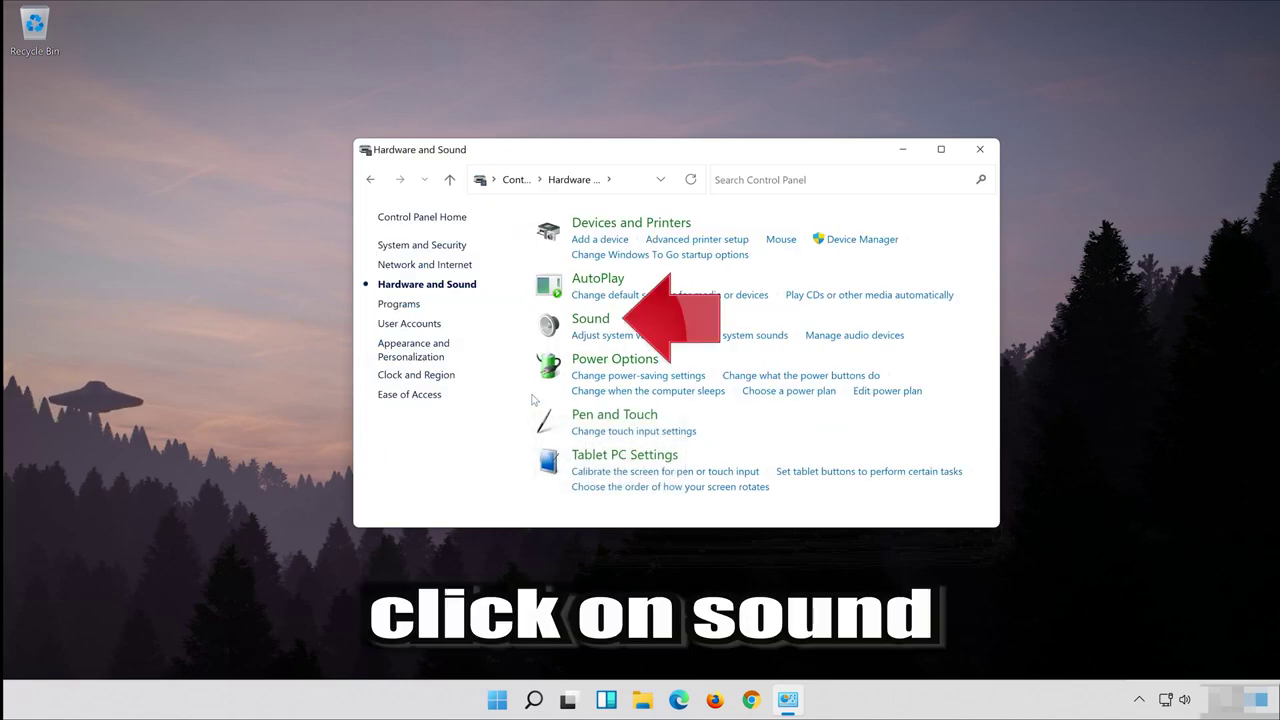
{"action": "left_click", "coordinate": [590, 320]}
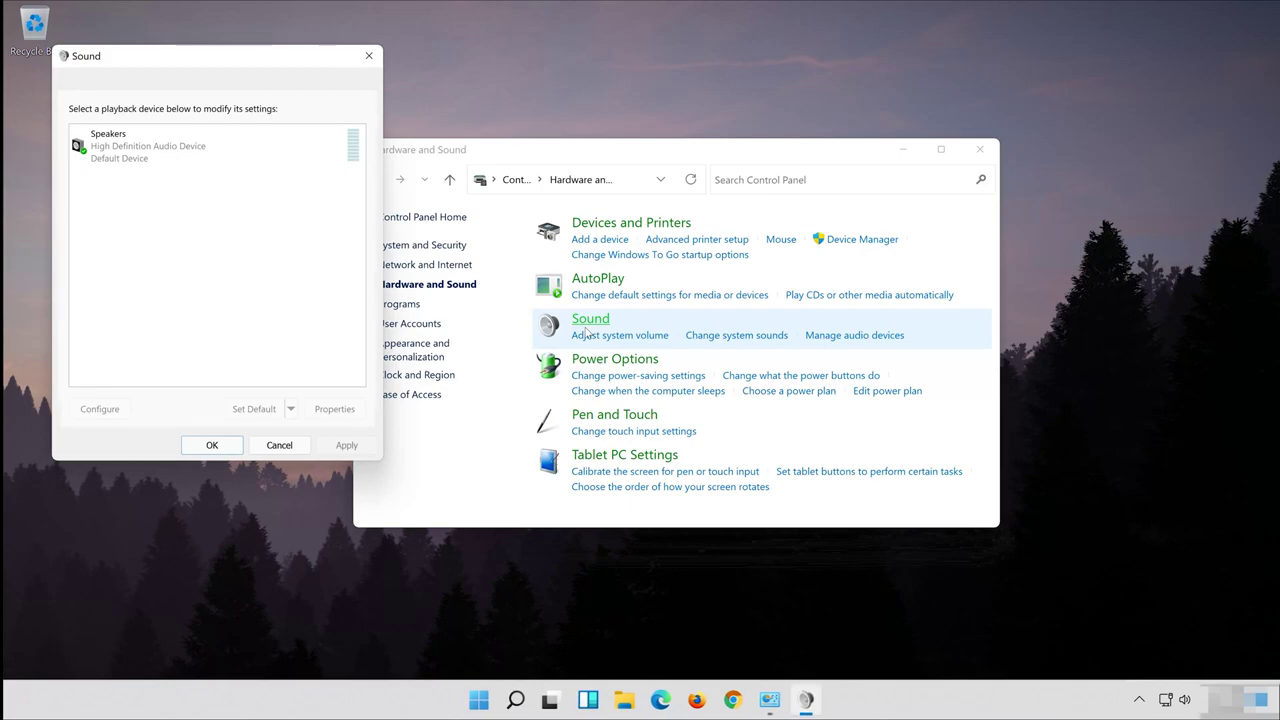
- Close the Control Panel window behind the Sound dialog and select the Microphone among the recording devices
{"action": "left_click_drag", "start_coordinate": [249, 70], "coordinate": [709, 133]}
{"action": "left_click", "coordinate": [980, 149]}
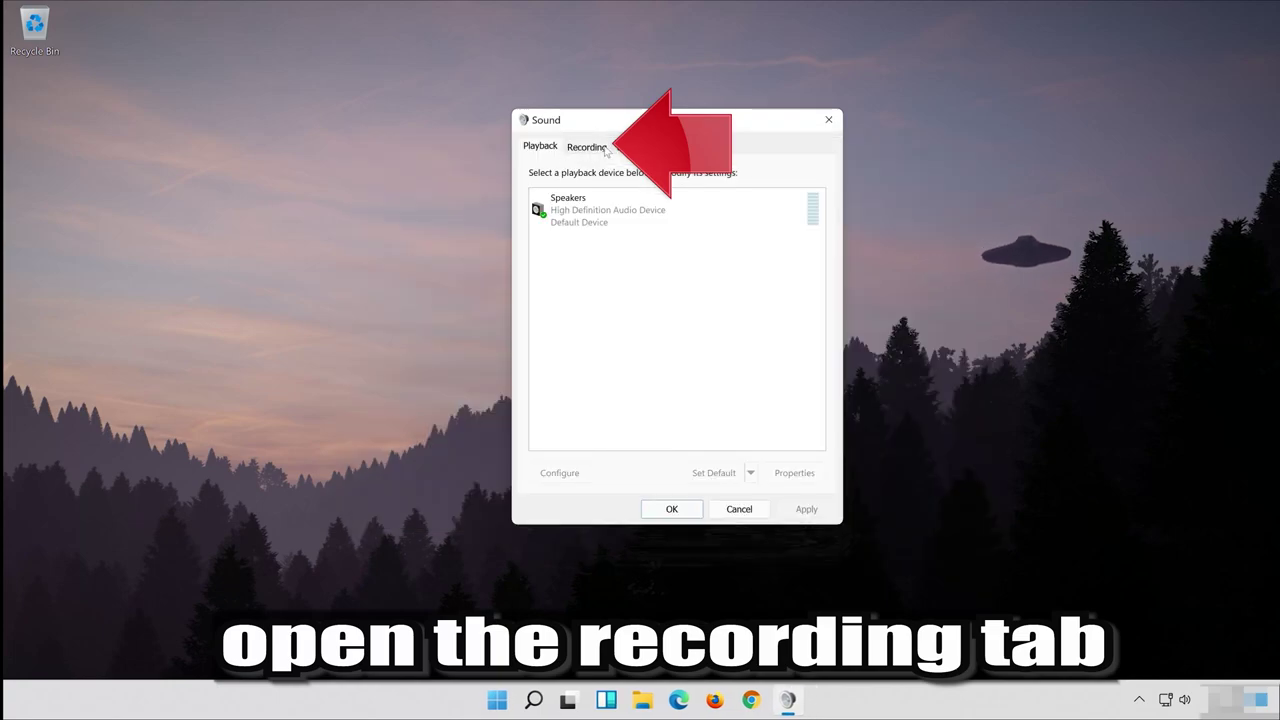
{"action": "left_click", "coordinate": [589, 152]}
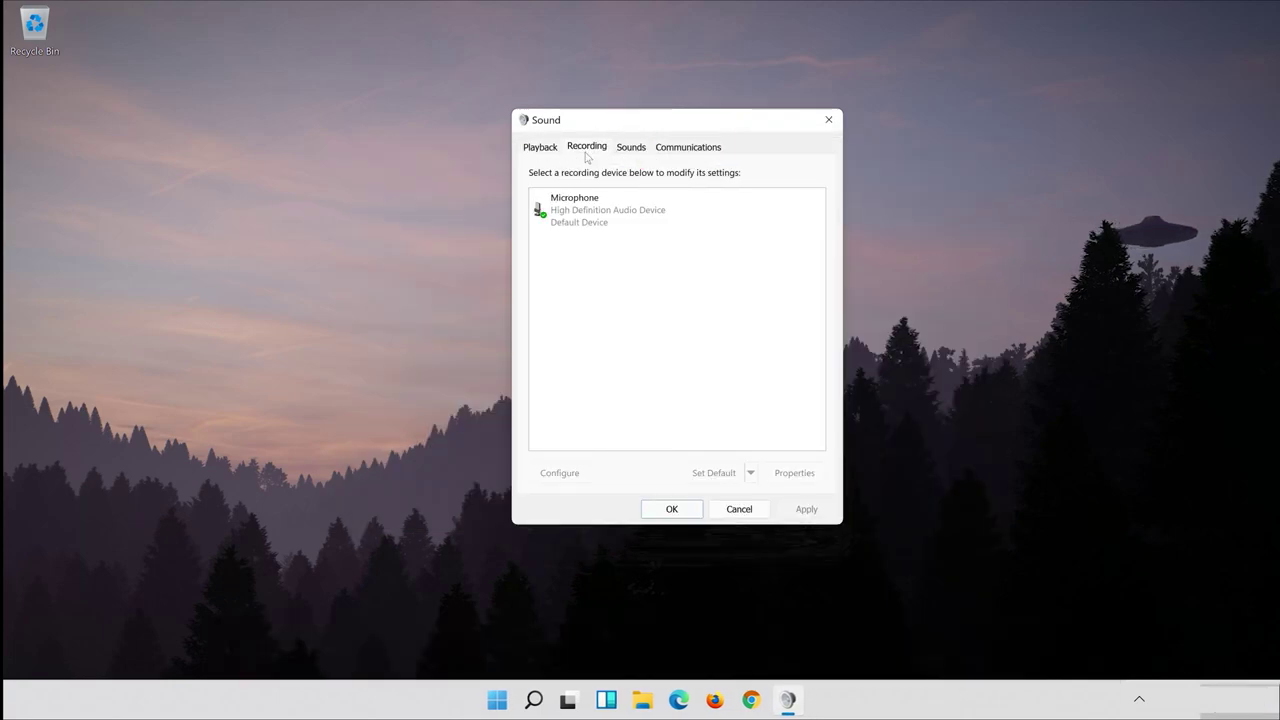
{"action": "left_click", "coordinate": [595, 209]}
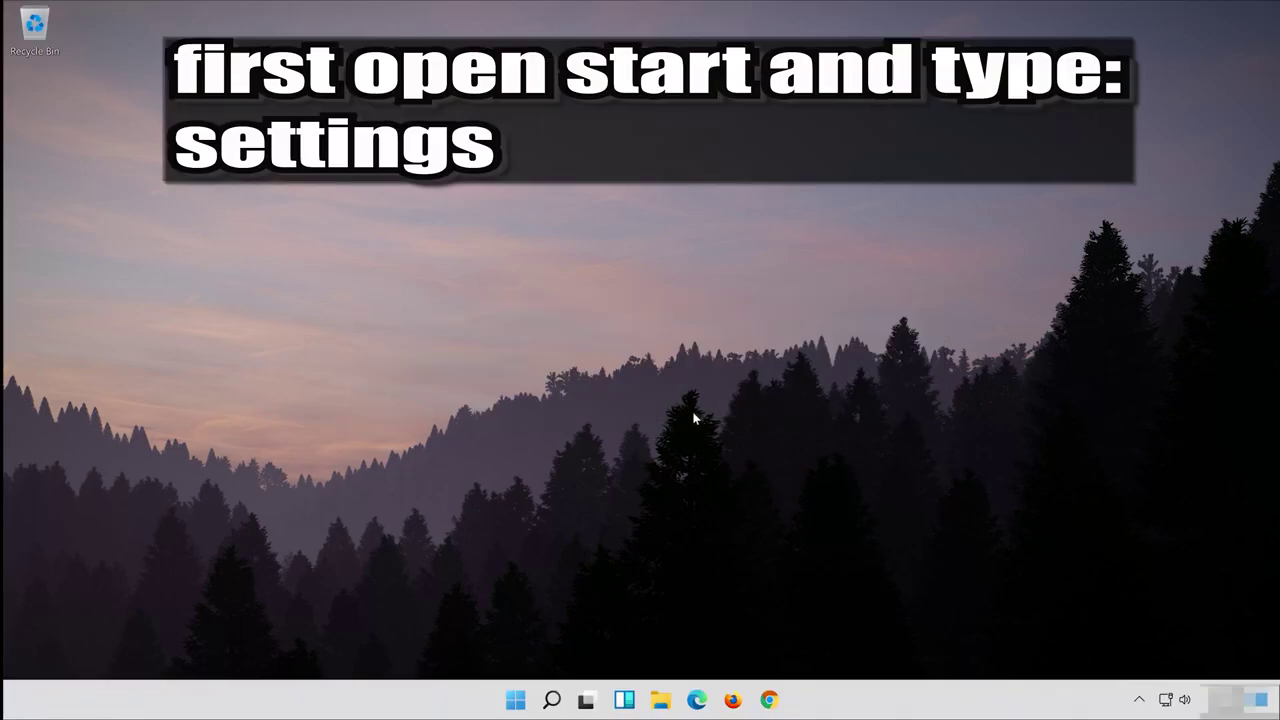
- Search Windows for "settings" and open the Settings app
{"action": "left_click", "coordinate": [553, 700]}
{"action": "type", "text": "s"}
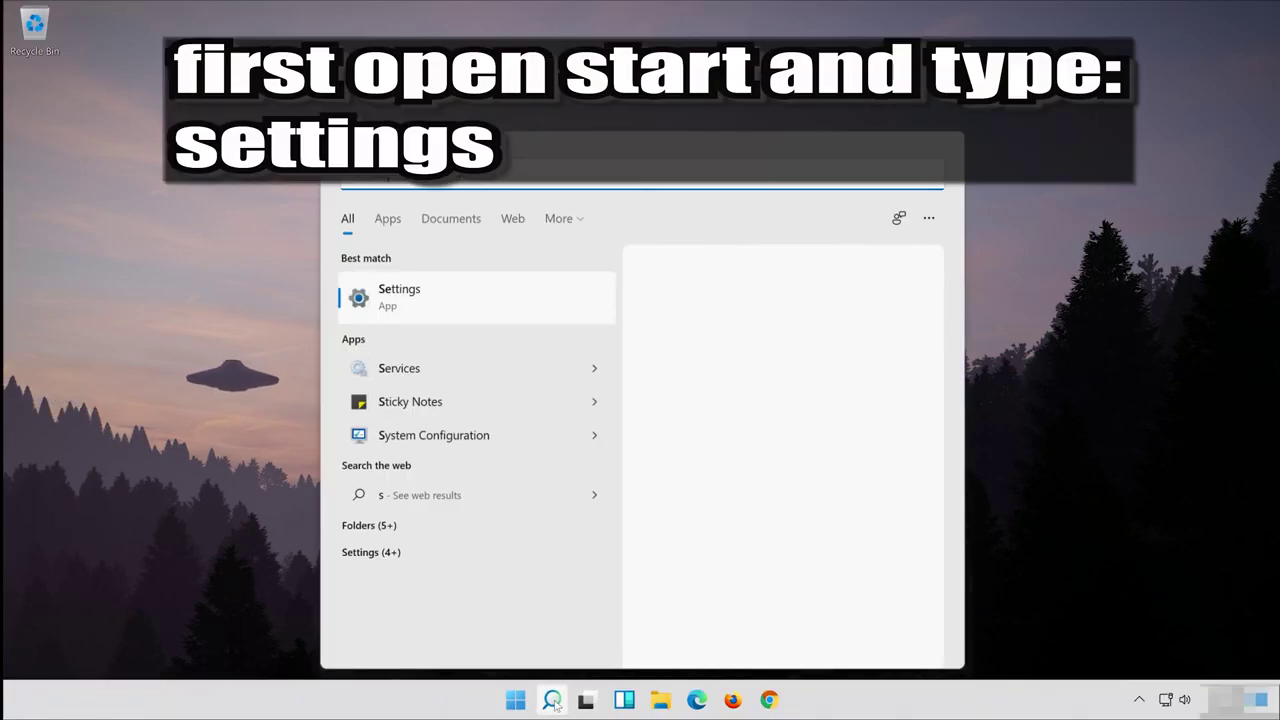
{"action": "type", "text": "ettings"}
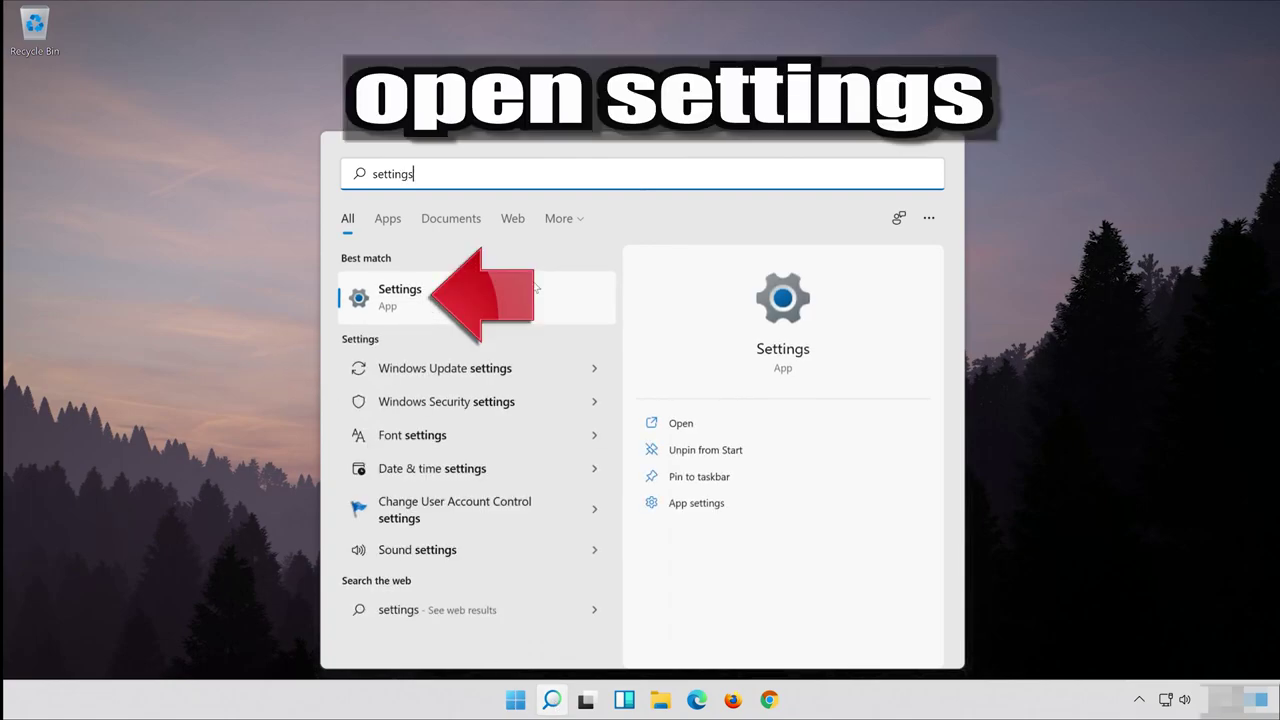
{"action": "left_click", "coordinate": [486, 306]}
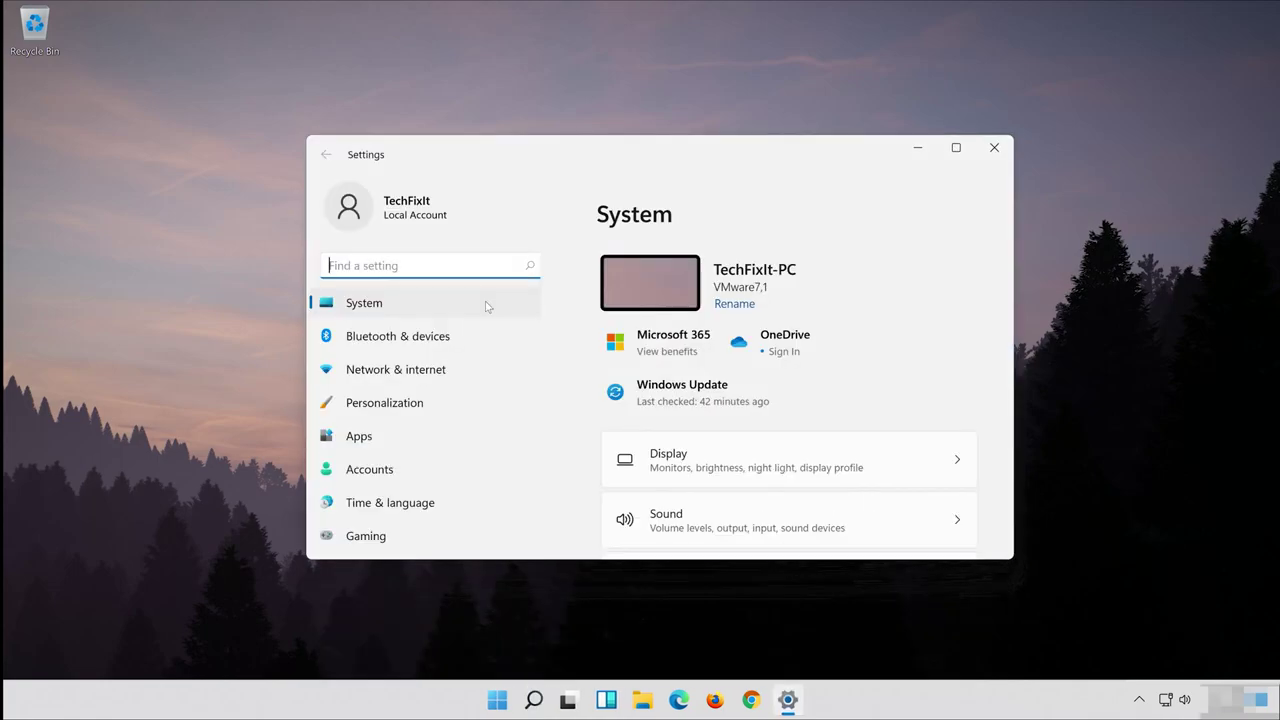
- Open the Microphone permission page under Privacy & security
{"action": "scroll", "coordinate": [458, 393], "scroll_direction": "down", "scroll_amount": 2}
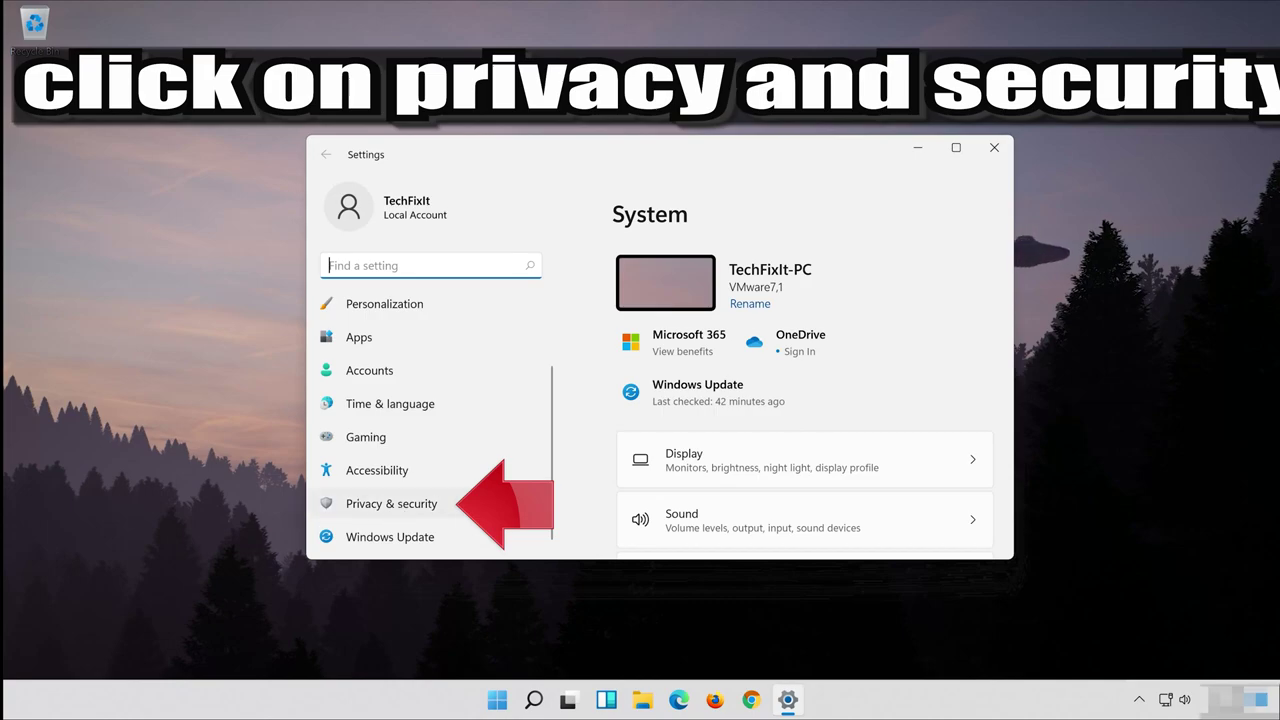
{"action": "left_click", "coordinate": [441, 504]}
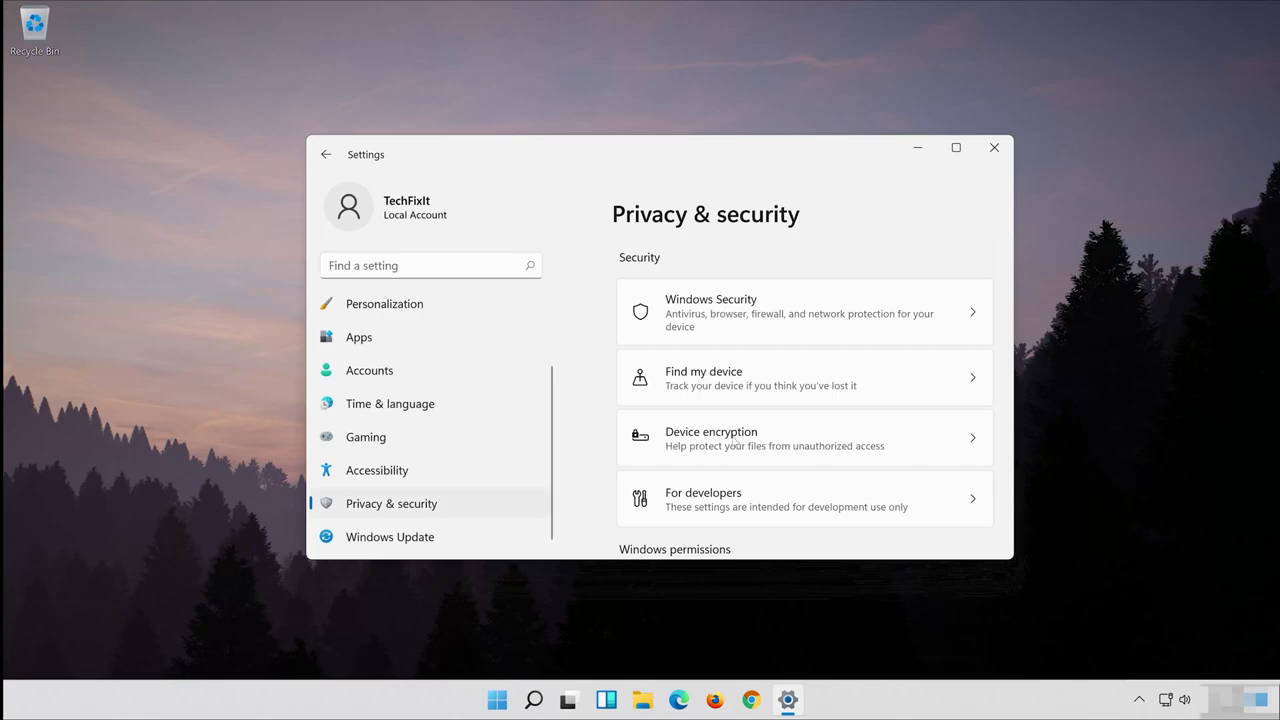
{"action": "scroll", "coordinate": [776, 434], "scroll_direction": "down", "scroll_amount": 5}
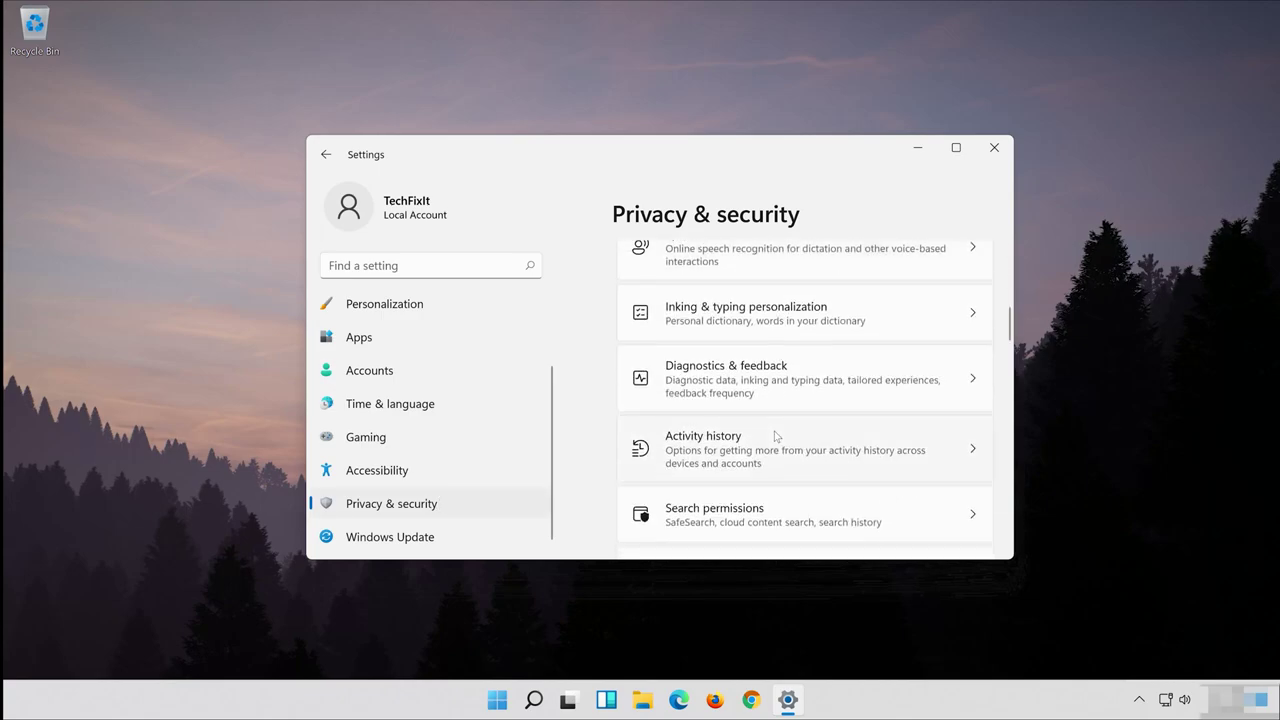
{"action": "scroll", "coordinate": [776, 436], "scroll_direction": "down", "scroll_amount": 3}
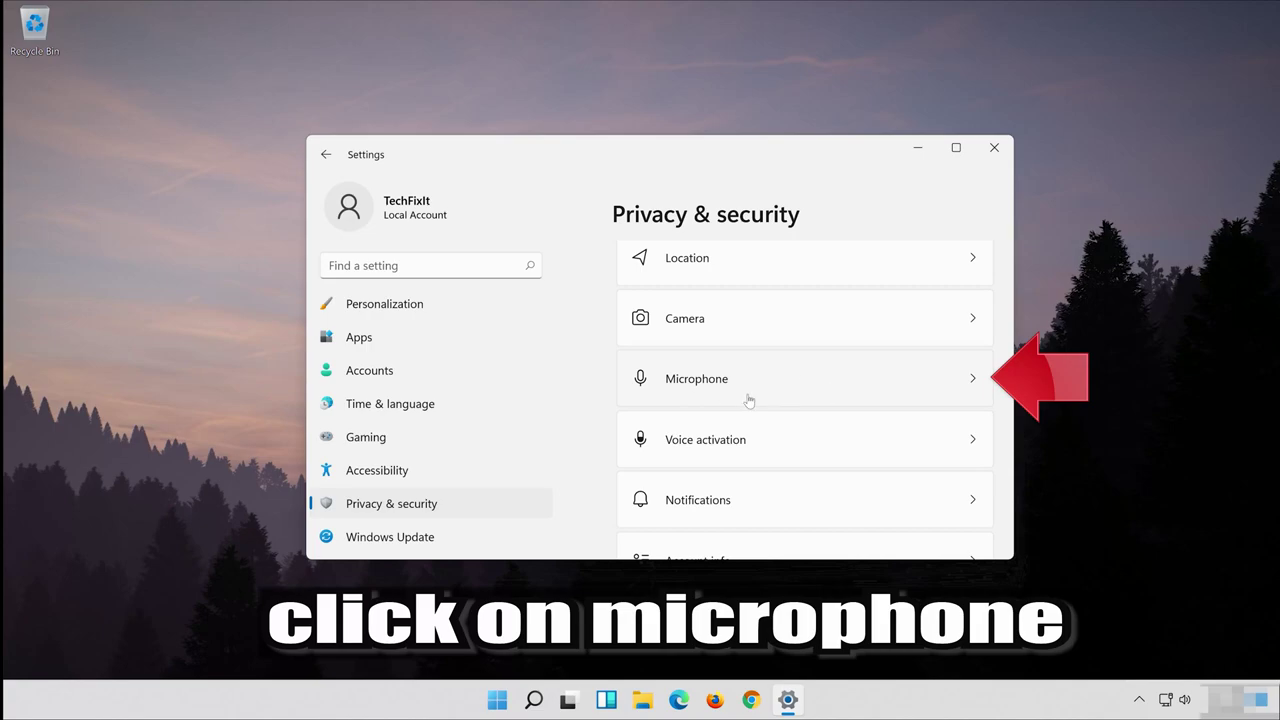
{"action": "left_click", "coordinate": [830, 388]}
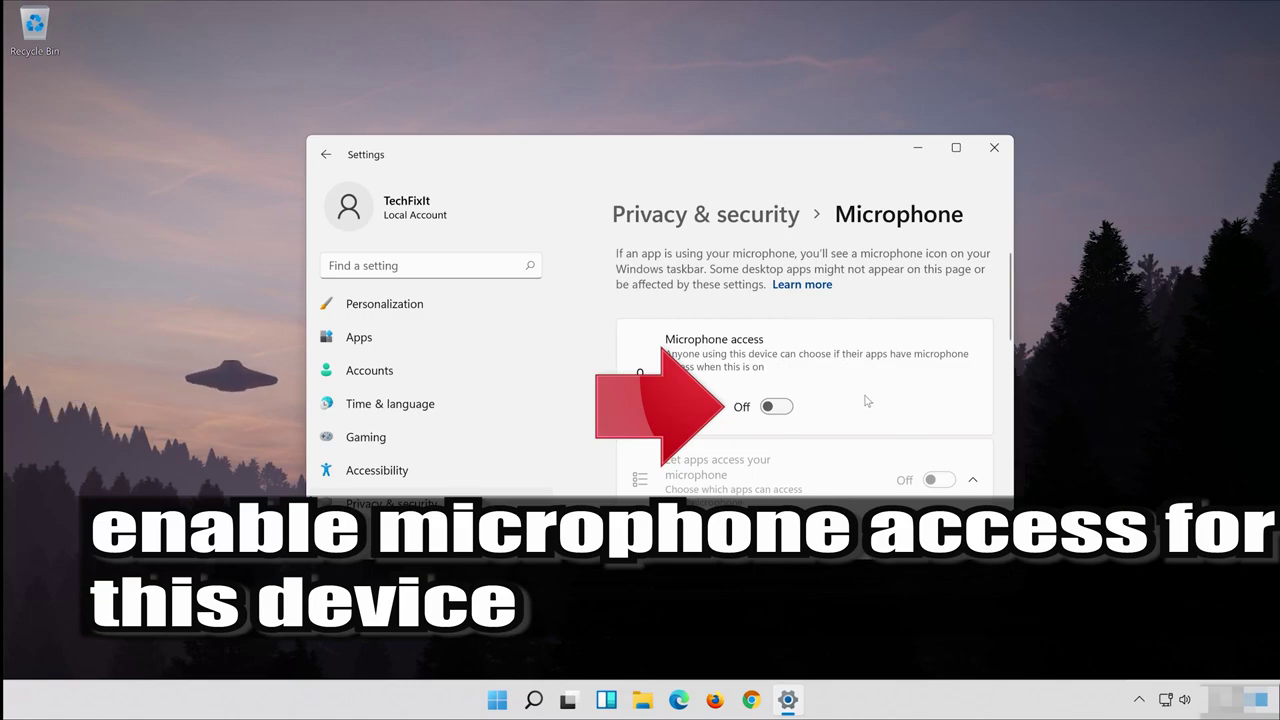
- Turn on microphone access for the device, for apps and for desktop apps, and close Settings
{"action": "left_click", "coordinate": [778, 407]}
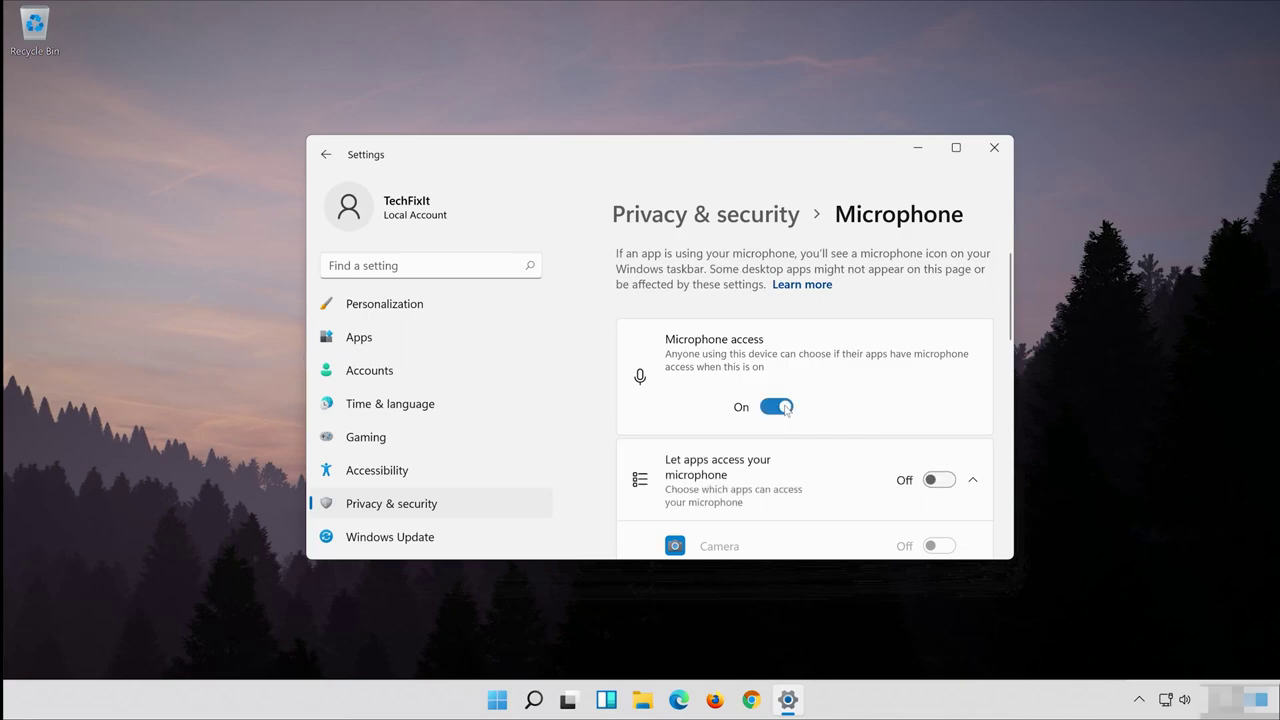
{"action": "scroll", "coordinate": [891, 353], "scroll_direction": "down", "scroll_amount": 2}
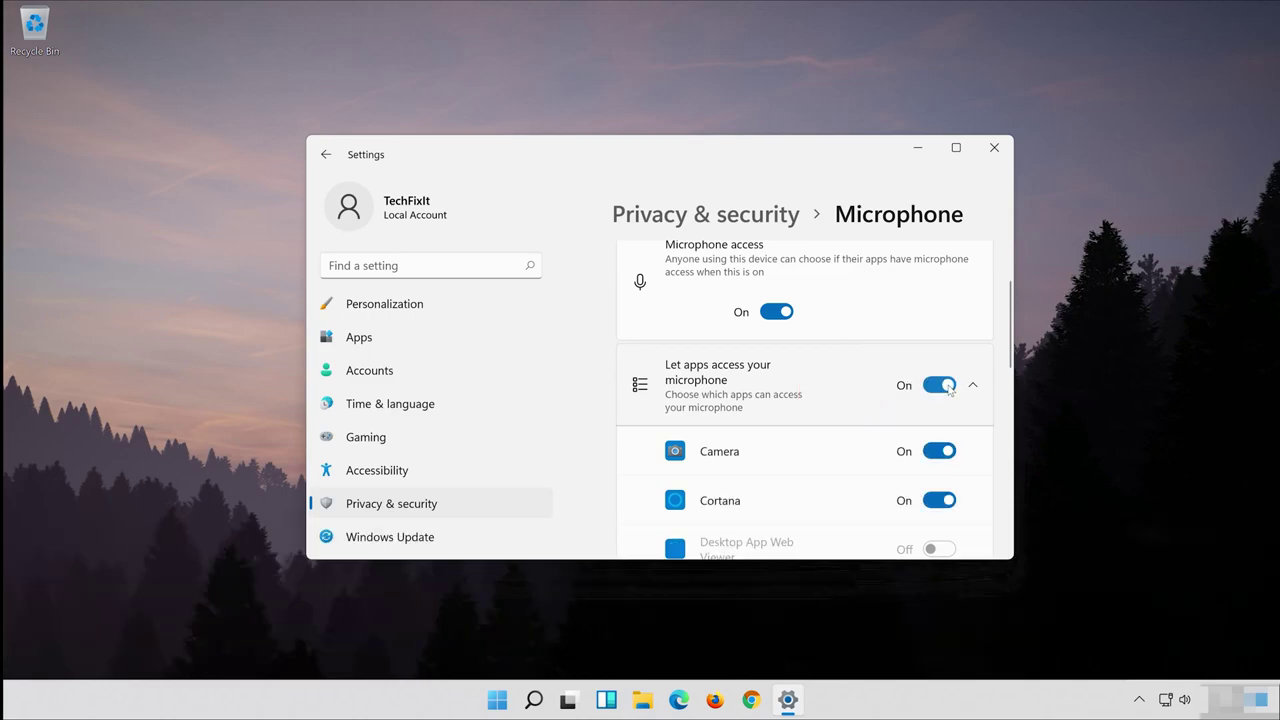
{"action": "scroll", "coordinate": [957, 348], "scroll_direction": "down", "scroll_amount": 3}
{"action": "scroll", "coordinate": [957, 348], "scroll_direction": "down", "scroll_amount": 2}
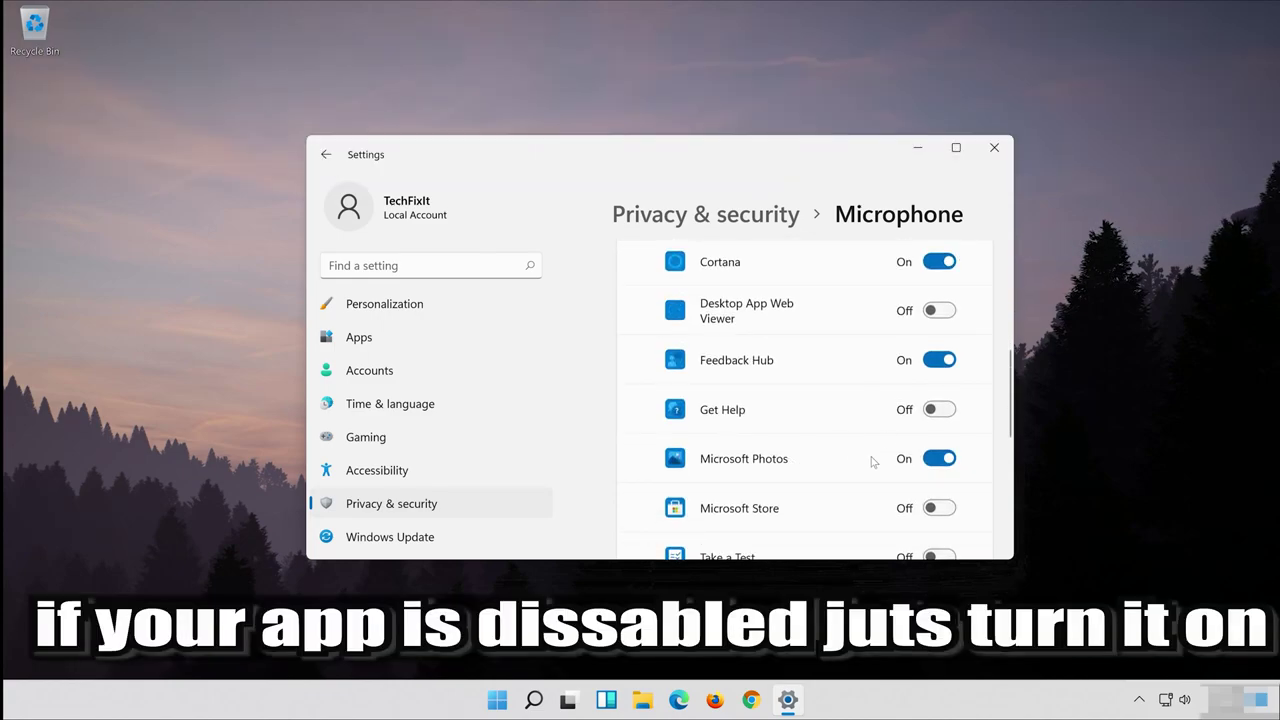
{"action": "scroll", "coordinate": [884, 467], "scroll_direction": "down", "scroll_amount": 6}
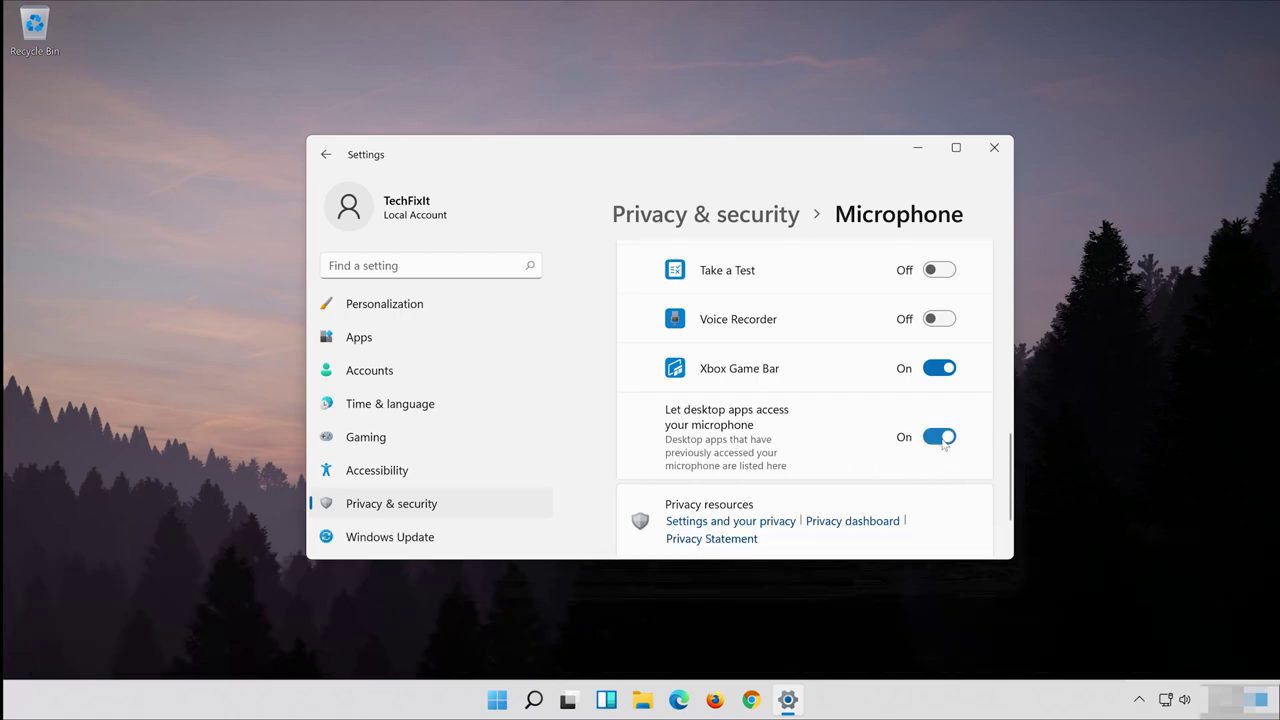
{"action": "left_click", "coordinate": [1000, 147]}
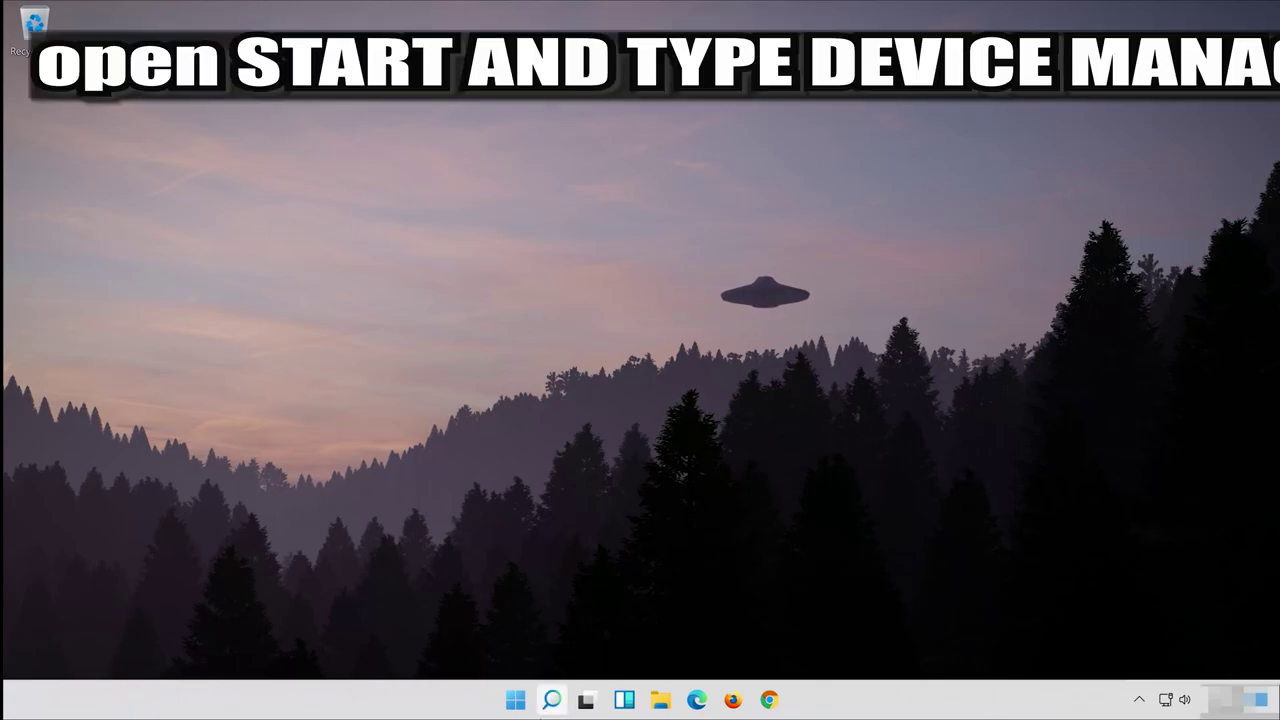
- Search Windows for "device manager", open Device Manager and move its window nearer the middle of the desktop
{"action": "left_click", "coordinate": [551, 699]}
{"action": "type", "text": "device manager"}
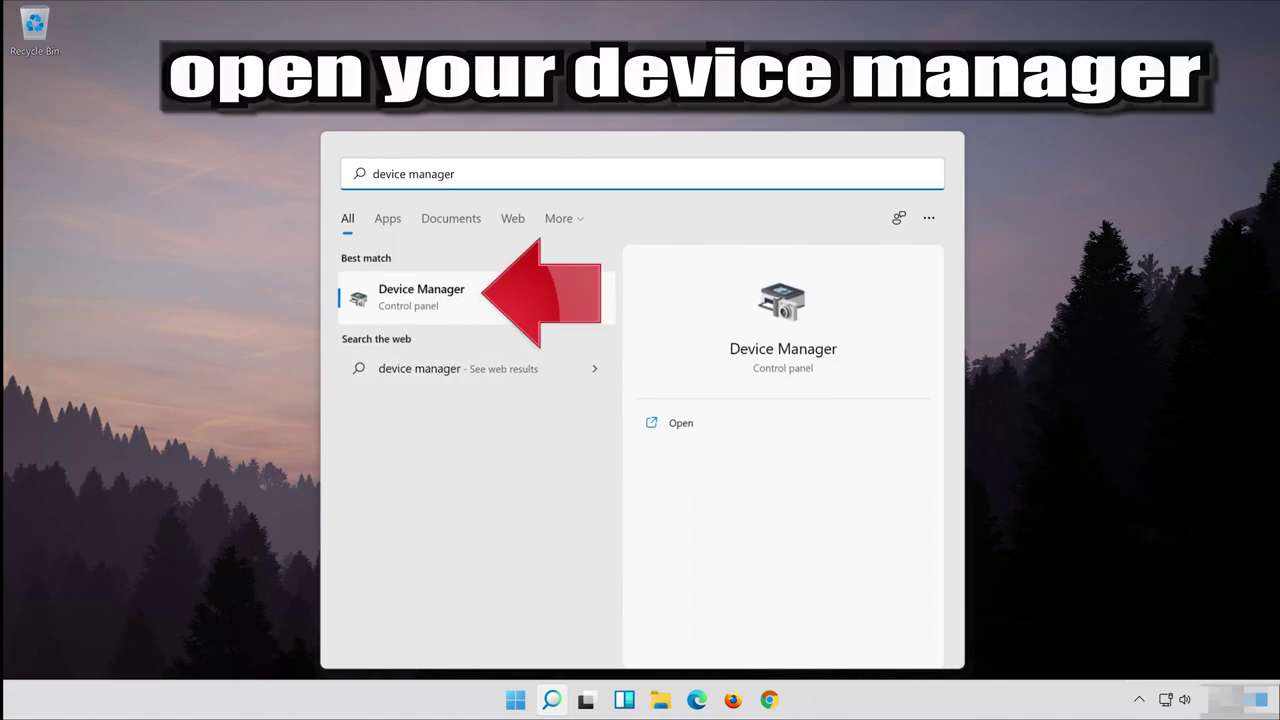
{"action": "left_click", "coordinate": [499, 301]}
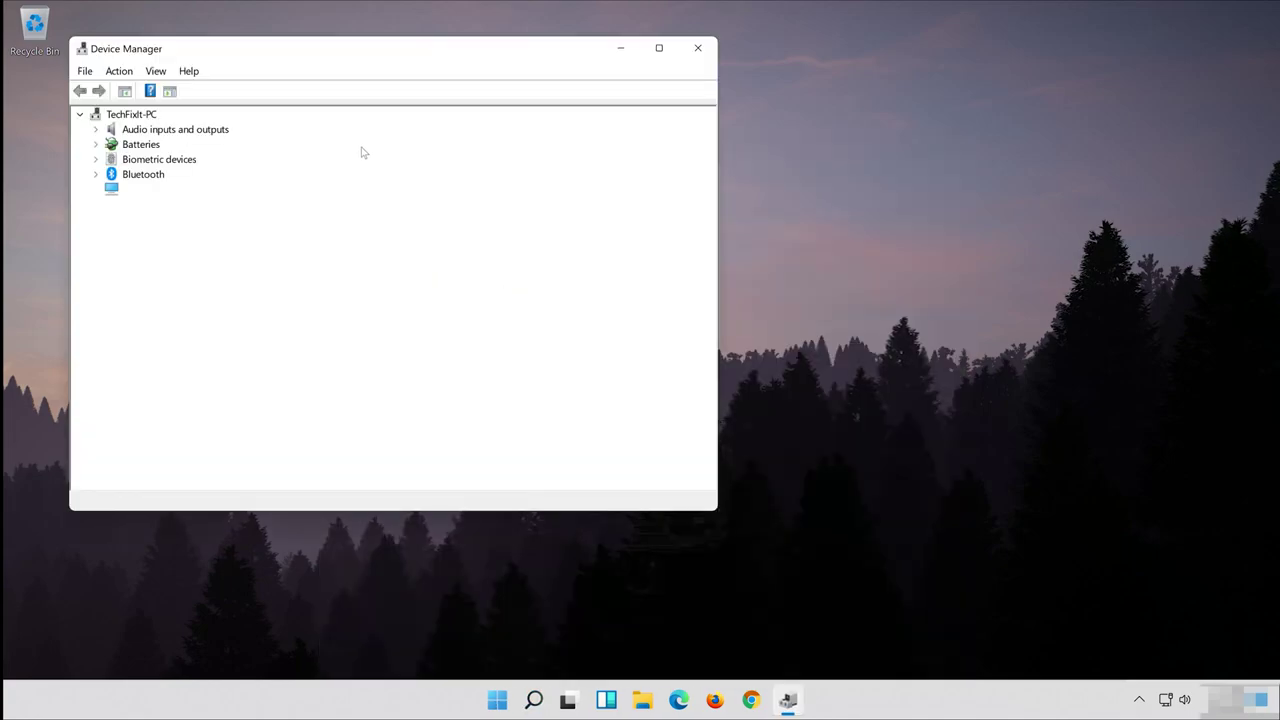
{"action": "left_click_drag", "start_coordinate": [354, 57], "coordinate": [669, 116]}
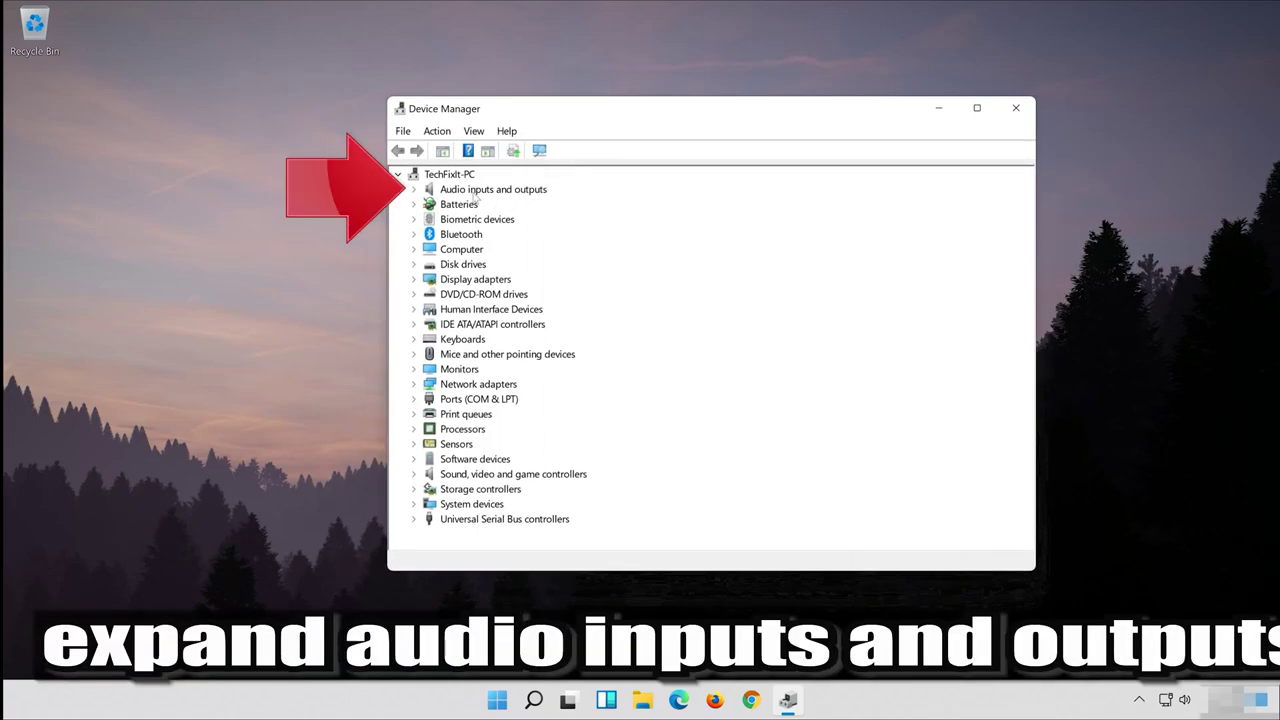
- Open the properties of Microphone (High Definition Audio Device) under Audio inputs and outputs
{"action": "left_click", "coordinate": [415, 189]}
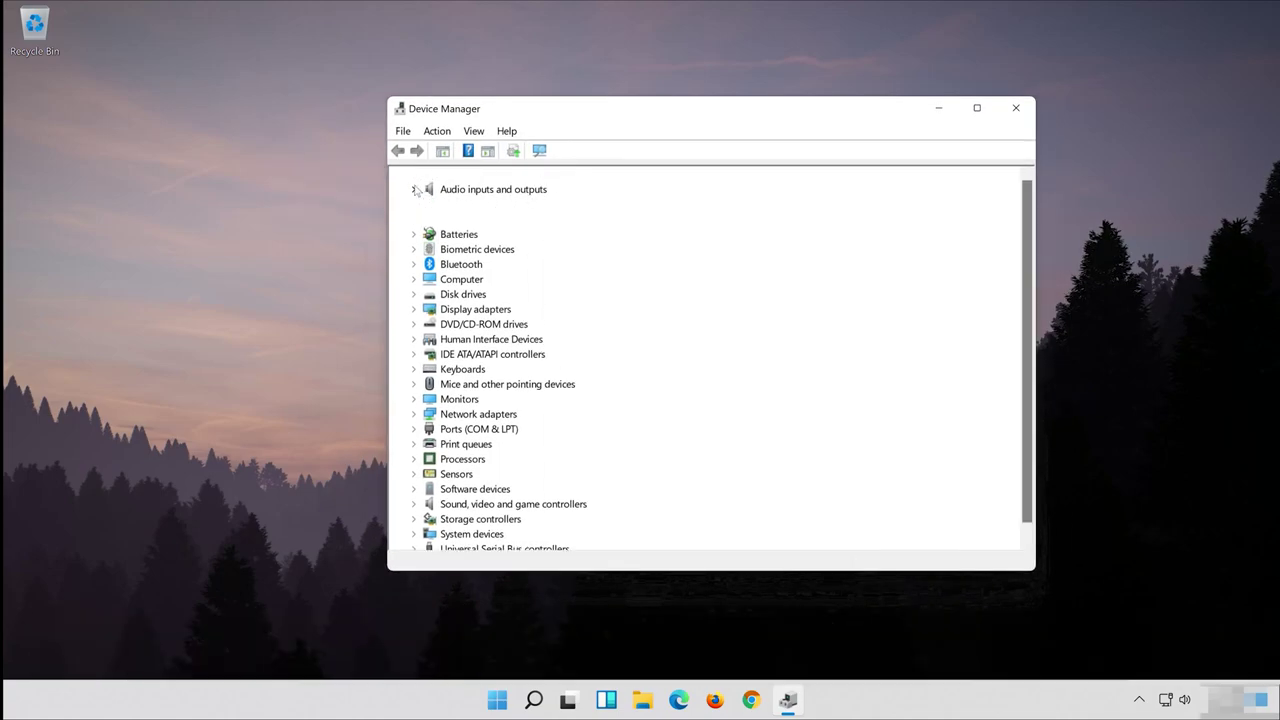
{"action": "left_click", "coordinate": [488, 205]}
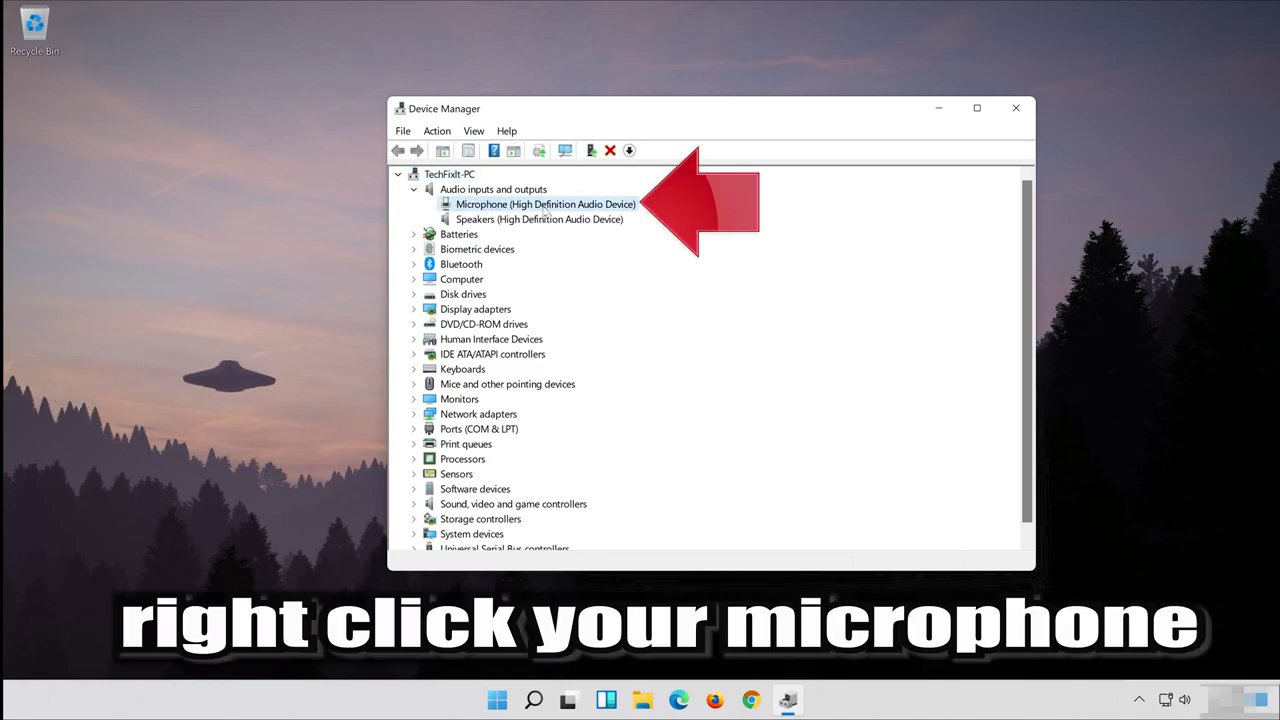
{"action": "right_click", "coordinate": [545, 206]}
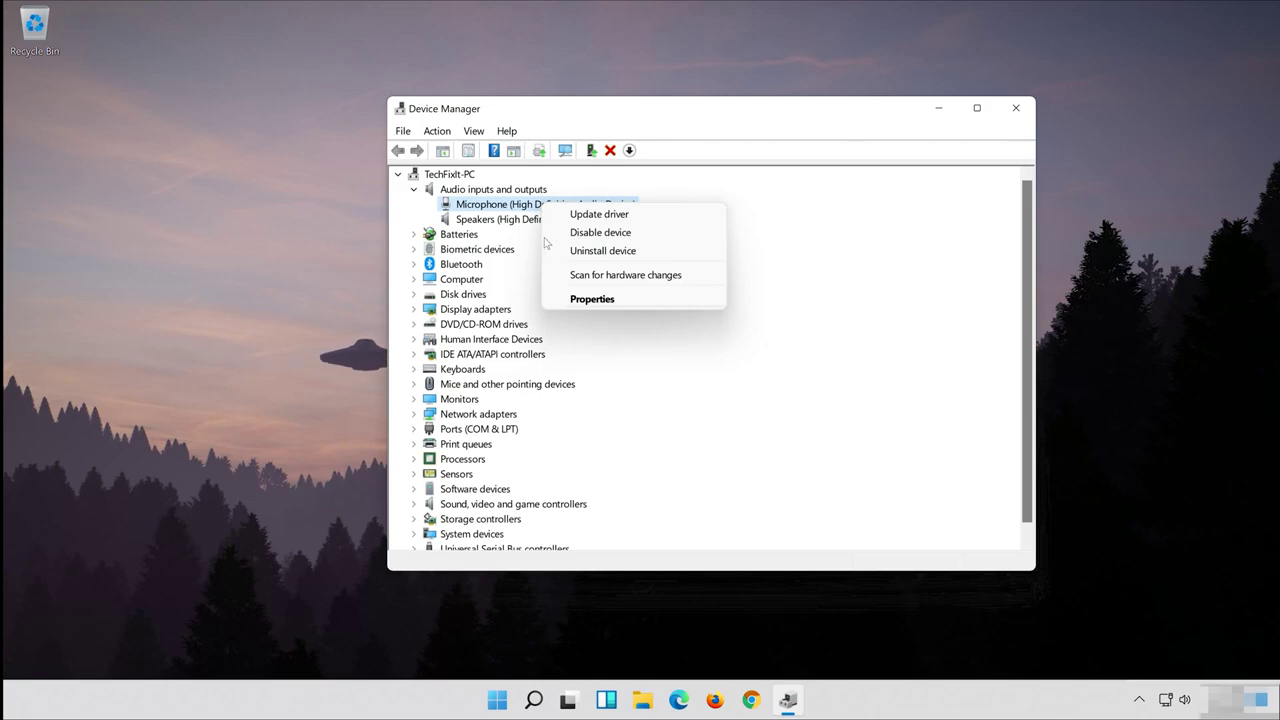
{"action": "left_click", "coordinate": [646, 299]}
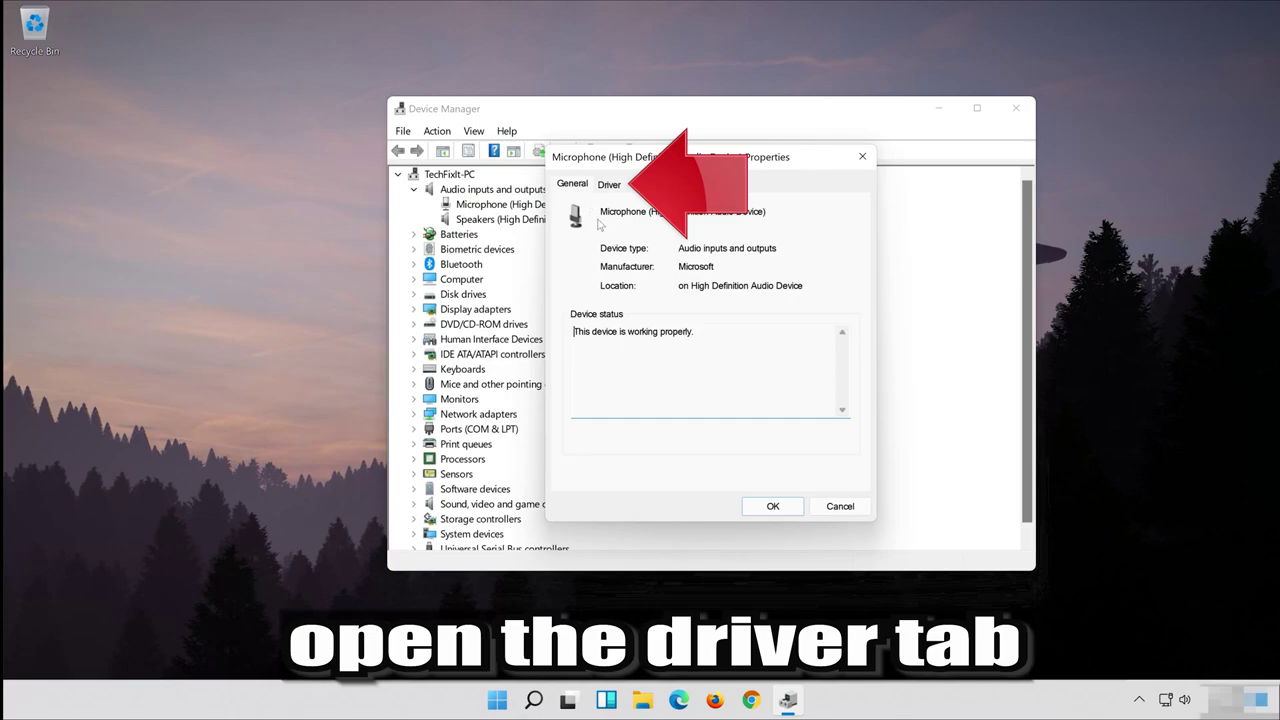
- Uninstall the microphone device through its driver properties, confirm the removal and close Device Manager
{"action": "left_click", "coordinate": [613, 186]}
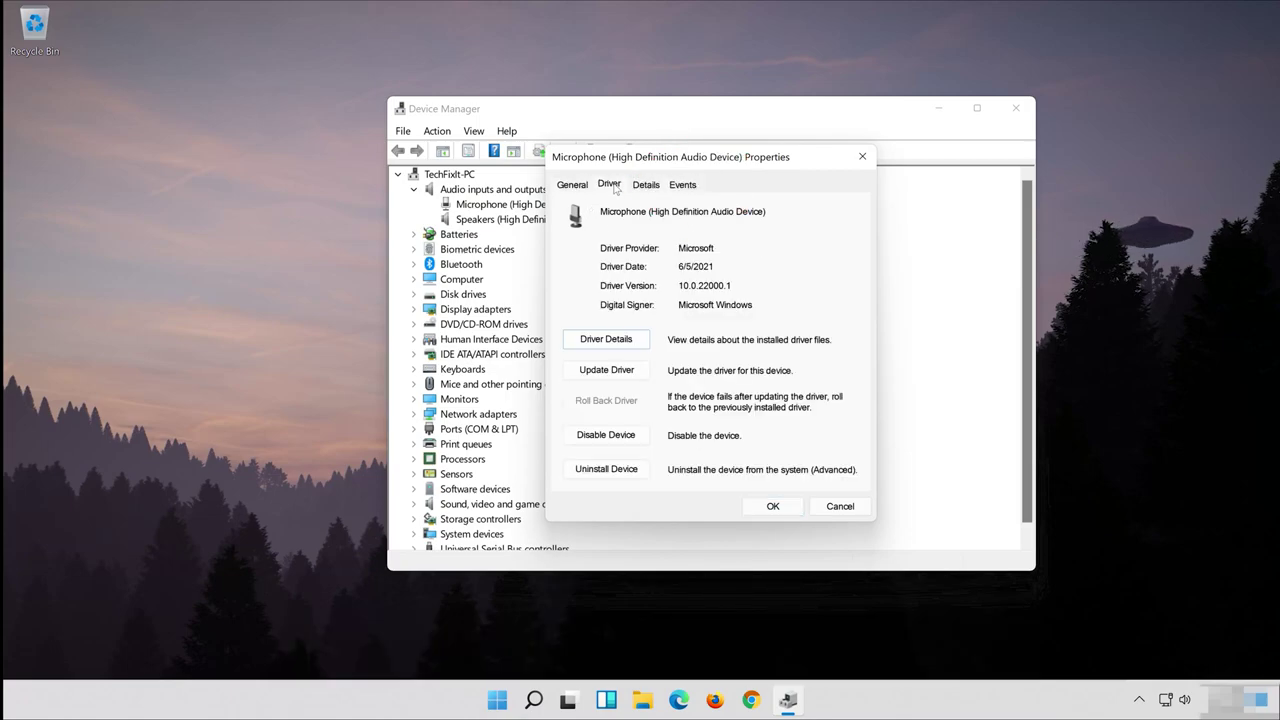
{"action": "left_click", "coordinate": [606, 469]}
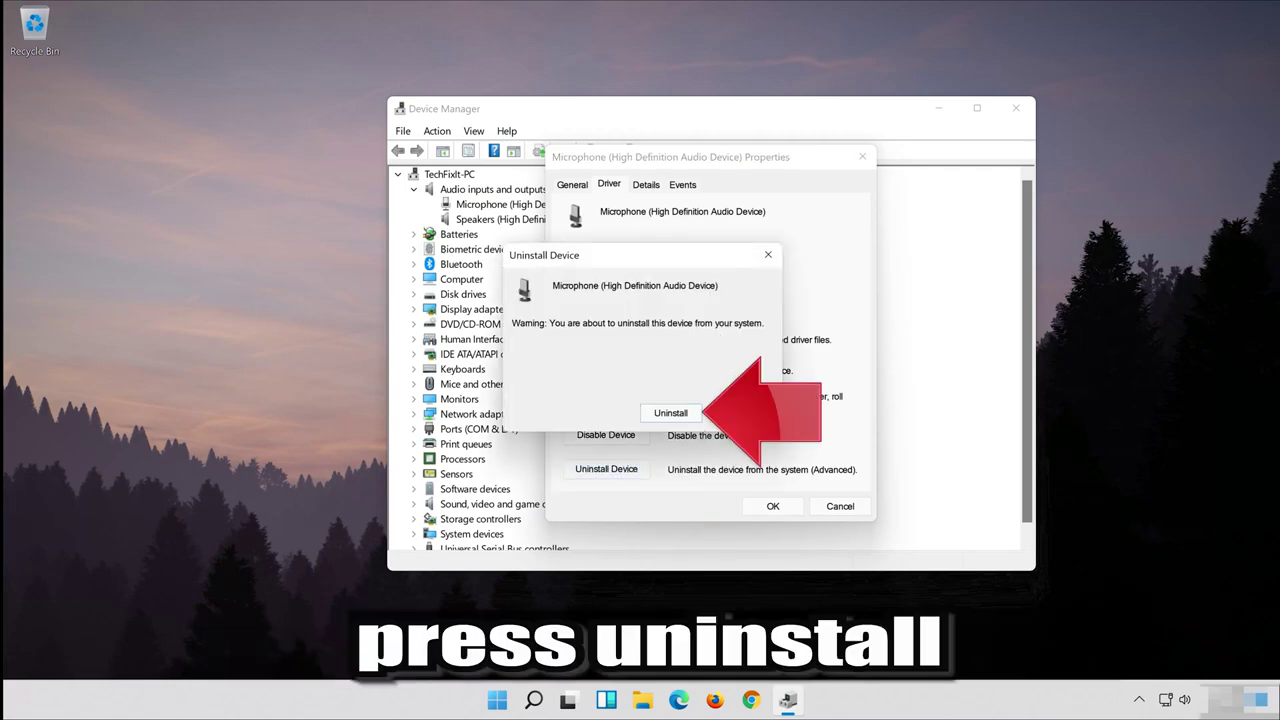
{"action": "left_click", "coordinate": [671, 415]}
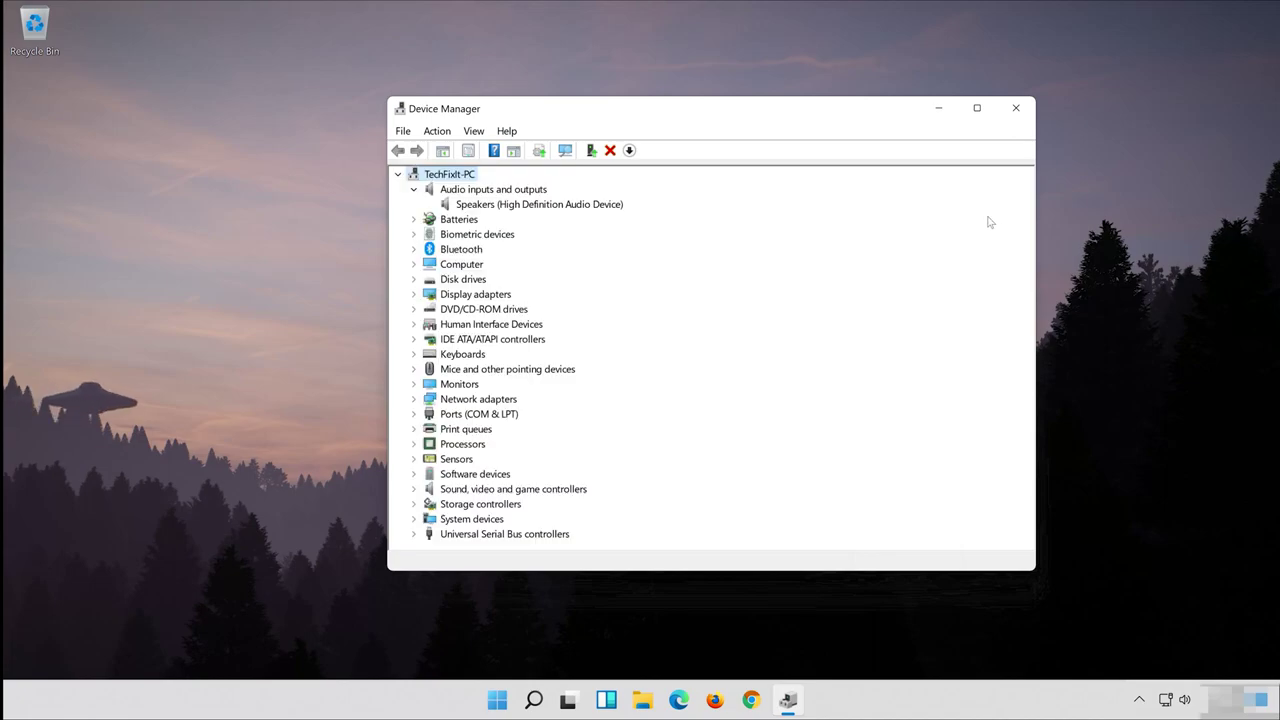
{"action": "left_click", "coordinate": [1016, 116]}
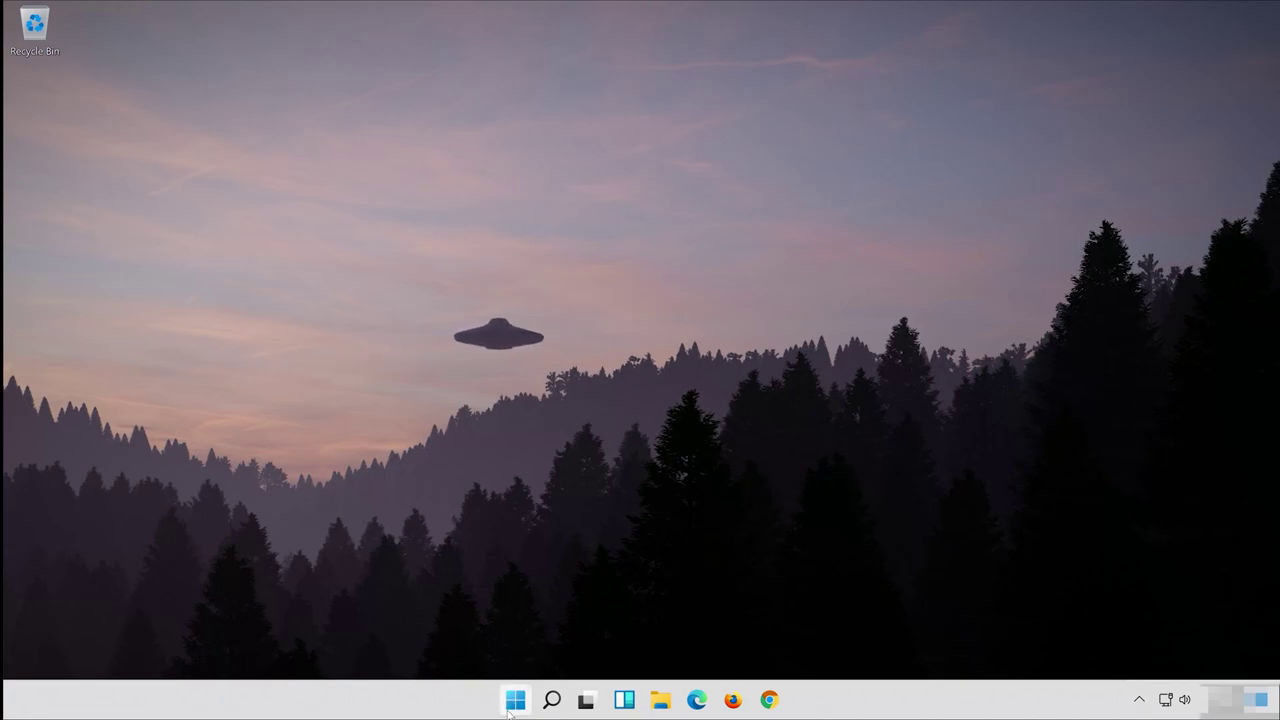
- Bring up the power options for restarting the computer
{"action": "left_click", "coordinate": [510, 710]}
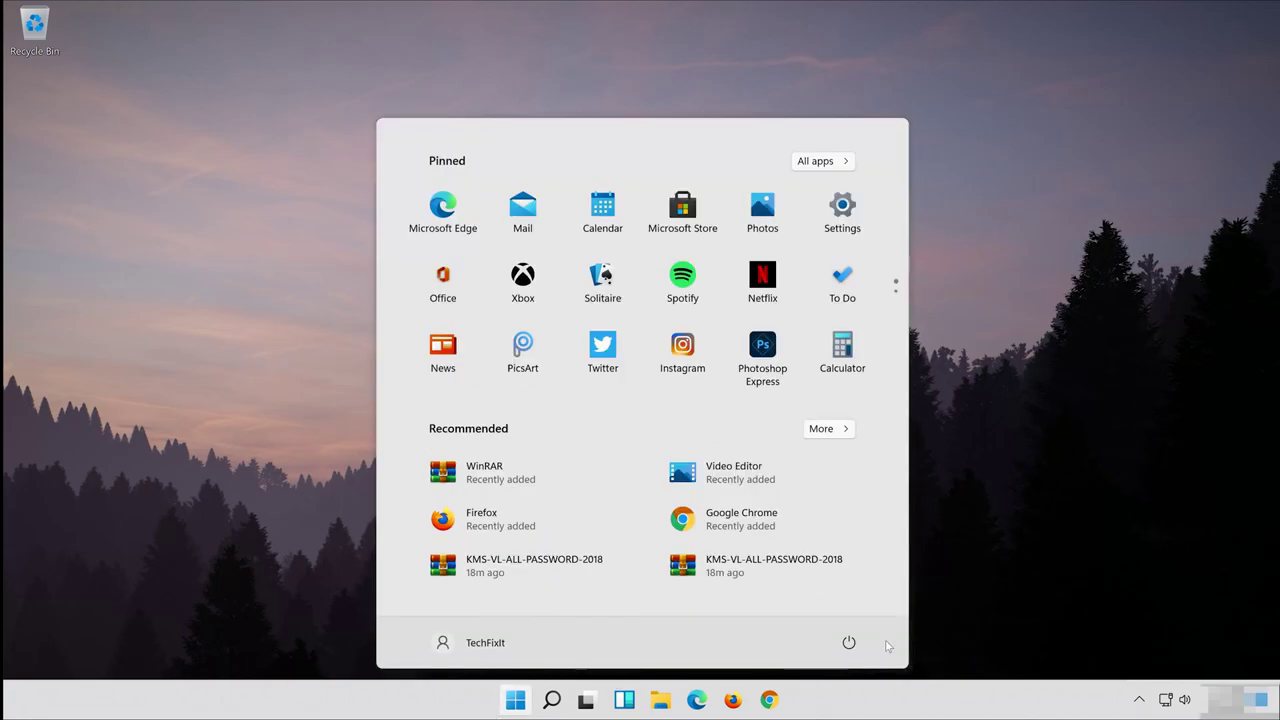
{"action": "left_click", "coordinate": [847, 642]}
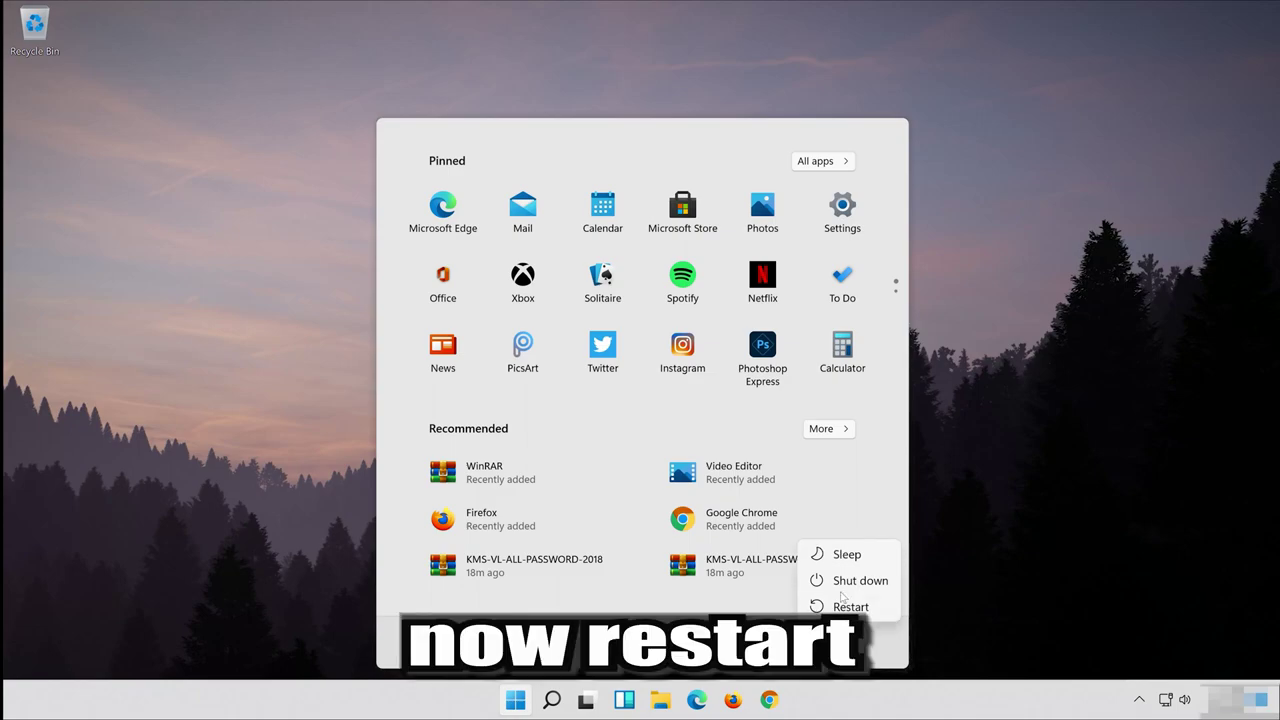